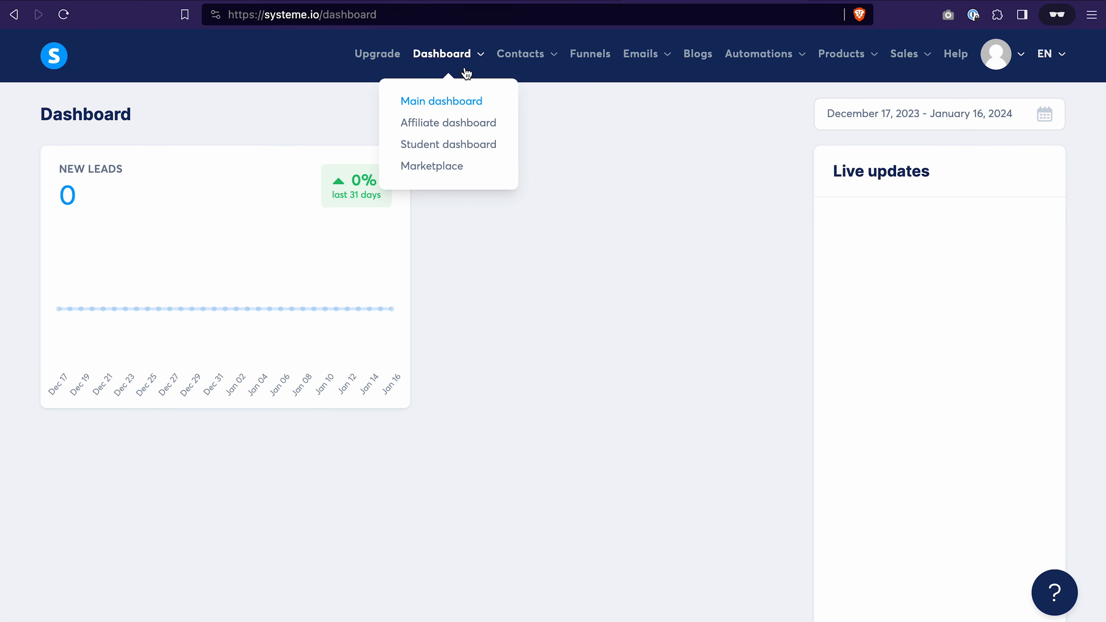
{"action": "mouse_move", "coordinate": [528, 67]}
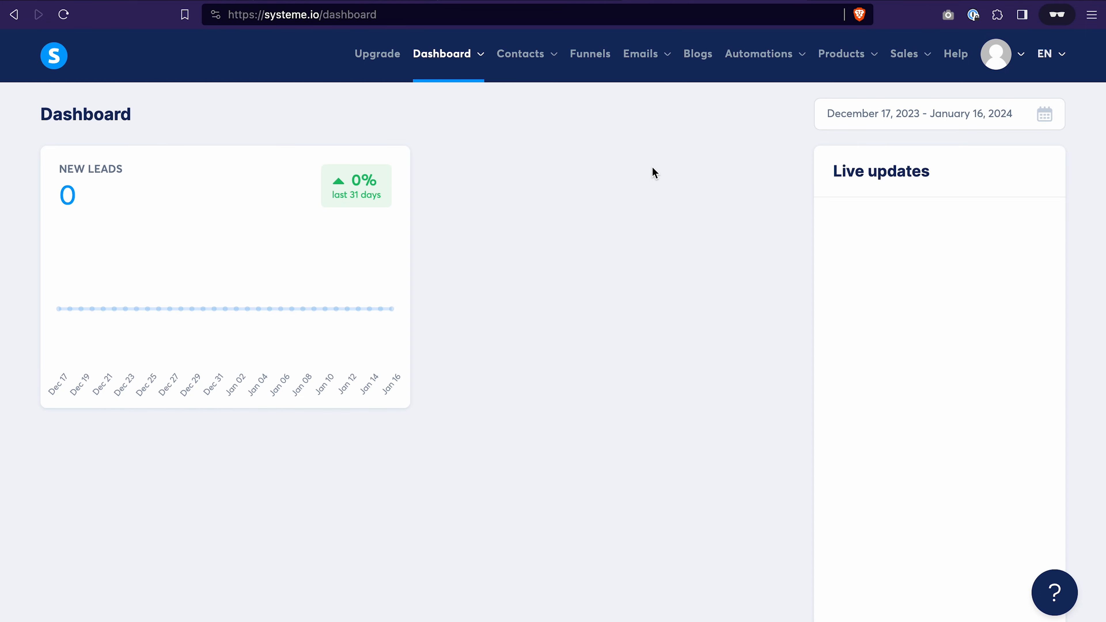
{"action": "mouse_move", "coordinate": [647, 74]}
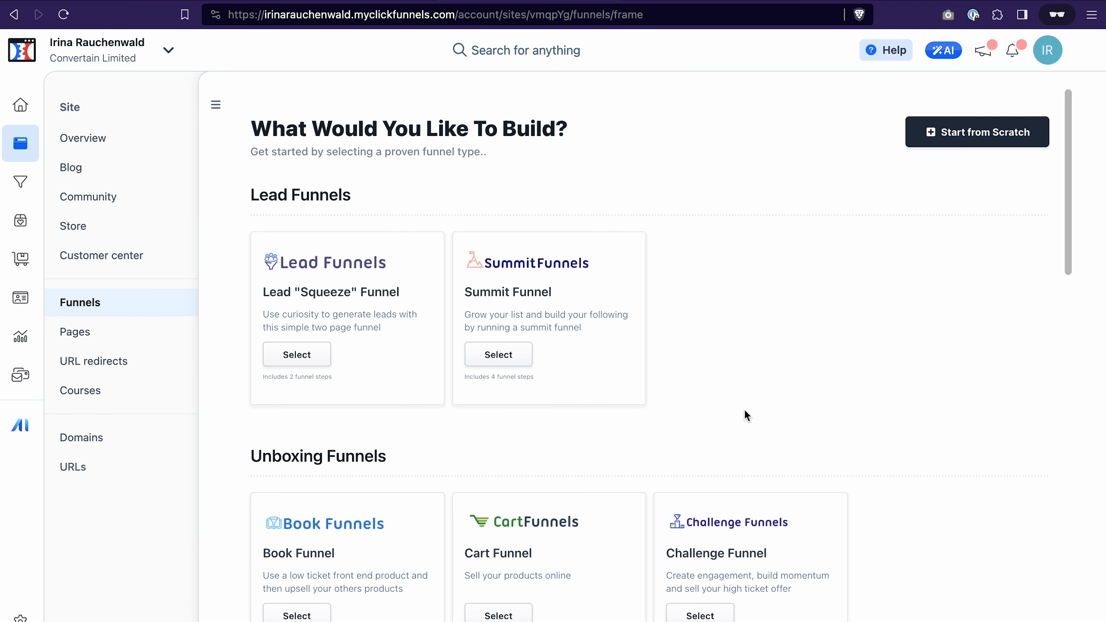
- Select the Book Funnel type from the Unboxing Funnels group
{"action": "scroll", "coordinate": [744, 414], "scroll_direction": "down", "scroll_amount": 2}
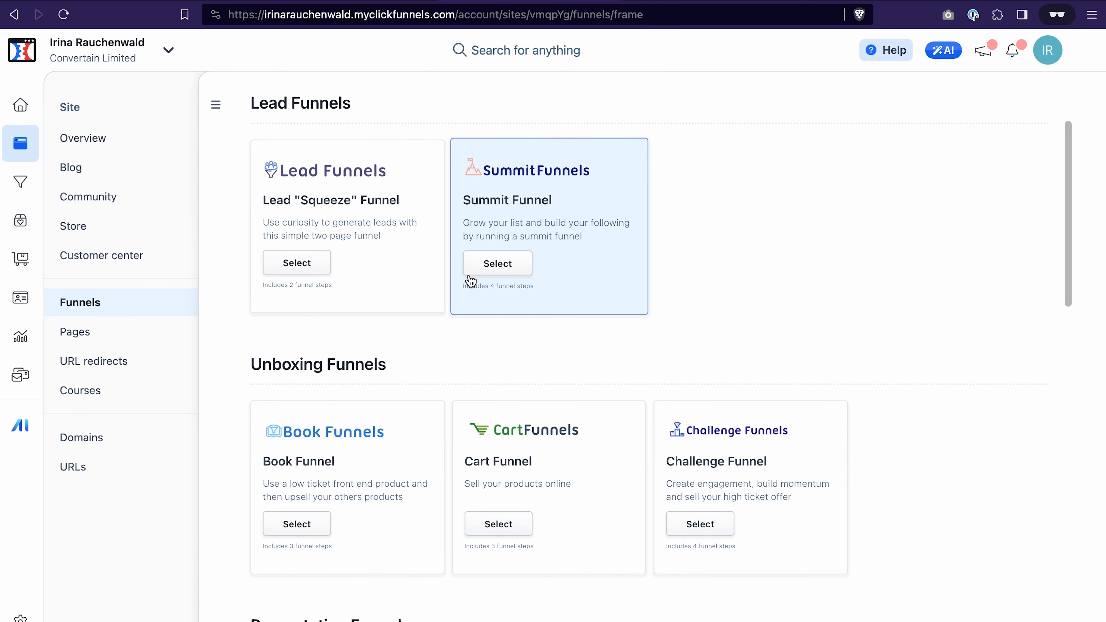
{"action": "scroll", "coordinate": [427, 413], "scroll_direction": "down", "scroll_amount": 3}
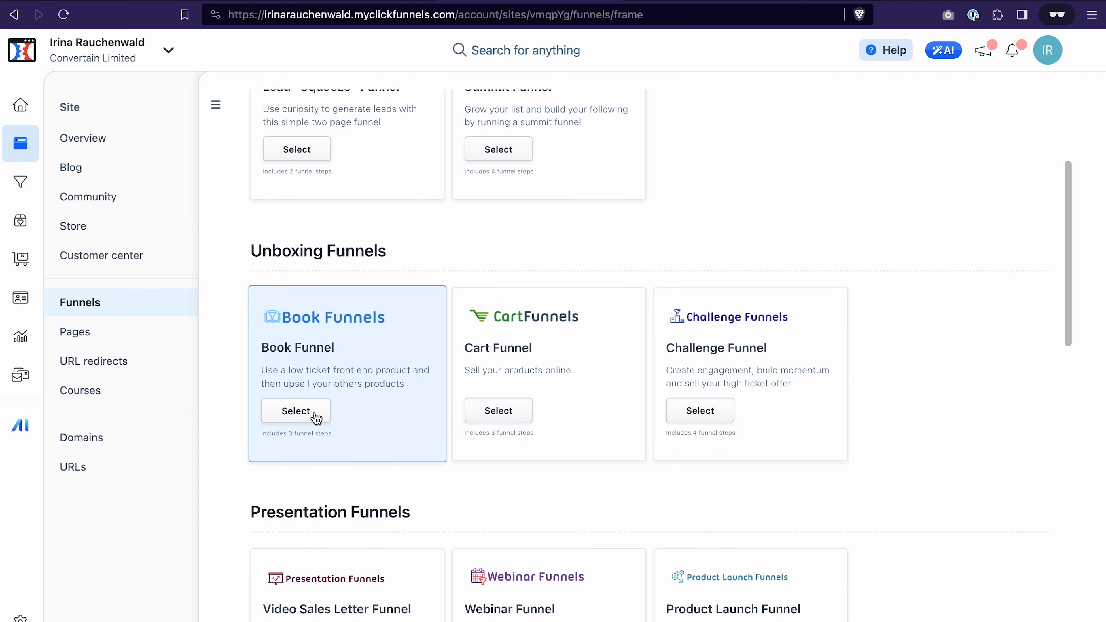
{"action": "left_click", "coordinate": [296, 412]}
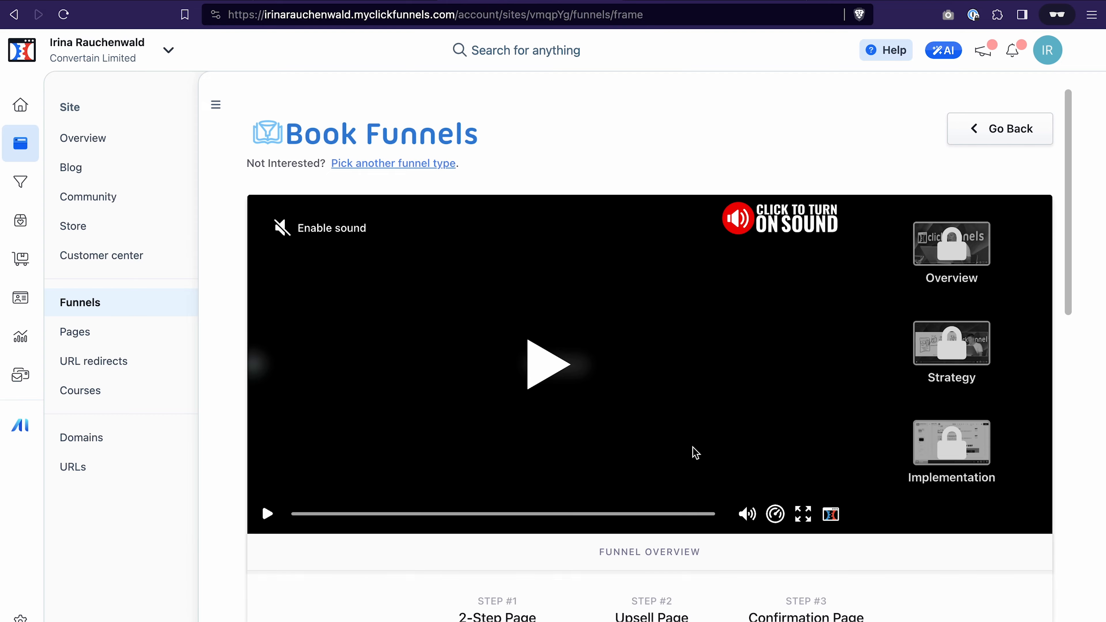
- Review the Book Funnel overview and open the preview of the last template, the dark blue one with red lettering
{"action": "scroll", "coordinate": [693, 448], "scroll_direction": "down", "scroll_amount": 5}
{"action": "scroll", "coordinate": [693, 449], "scroll_direction": "down", "scroll_amount": 3}
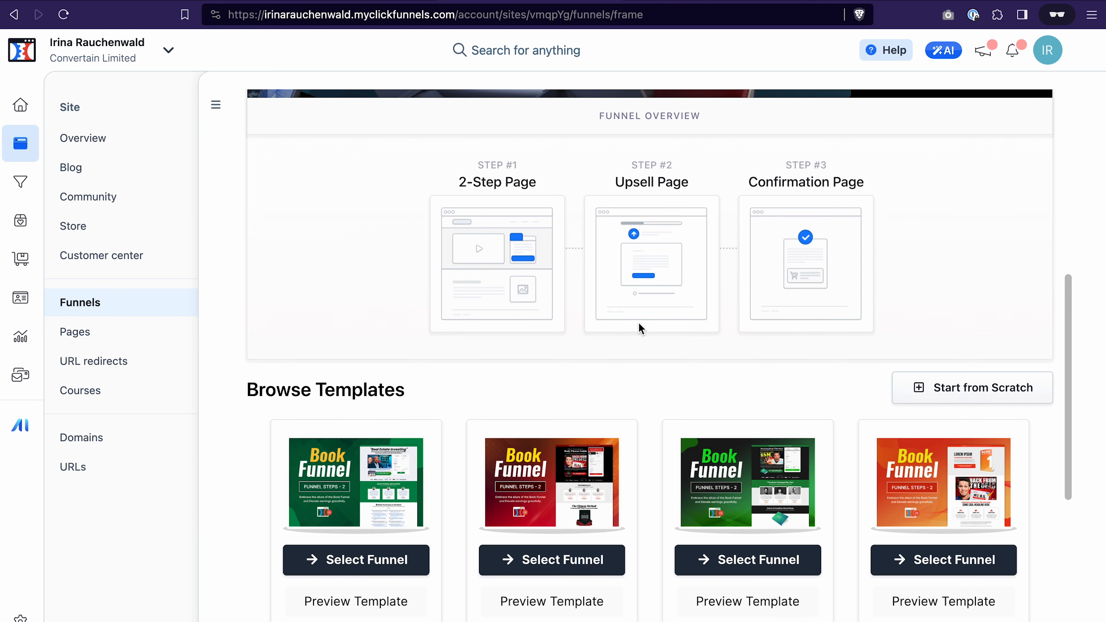
{"action": "scroll", "coordinate": [581, 305], "scroll_direction": "down", "scroll_amount": 5}
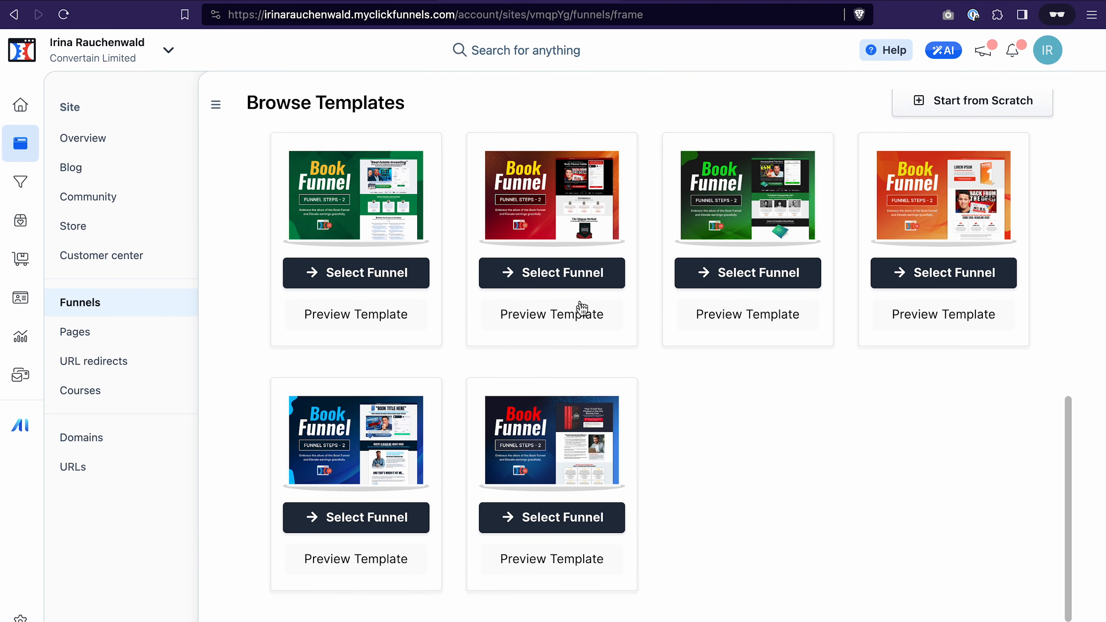
{"action": "left_click", "coordinate": [552, 564]}
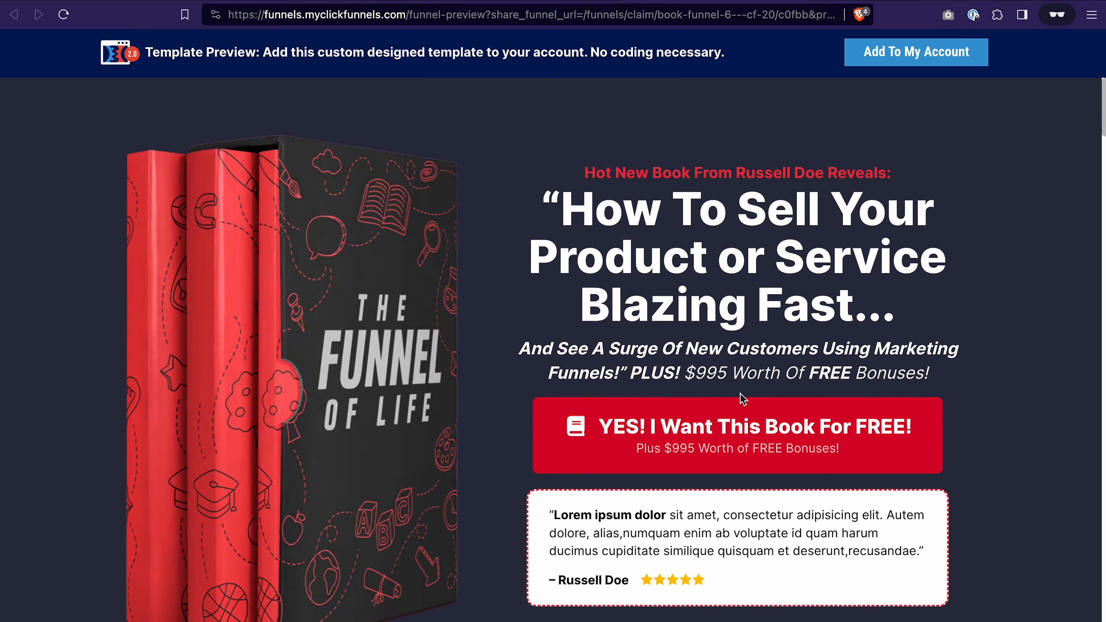
- Examine the previewed book funnel page, including its author section, customer testimonials and bonus offers
{"action": "scroll", "coordinate": [743, 399], "scroll_direction": "down", "scroll_amount": 6}
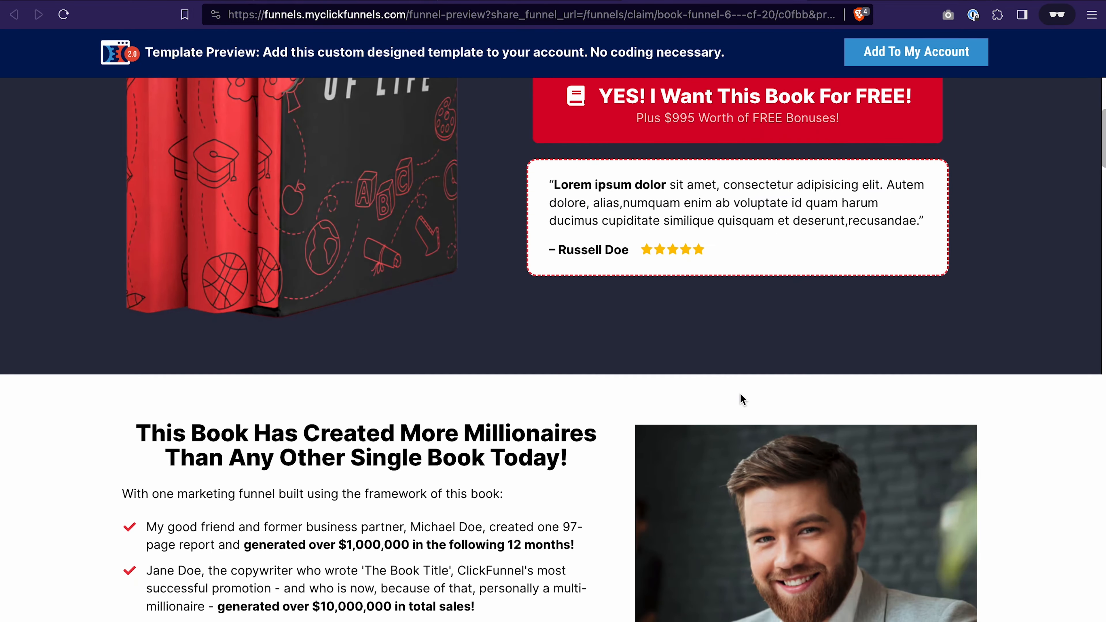
{"action": "scroll", "coordinate": [743, 398], "scroll_direction": "down", "scroll_amount": 3}
{"action": "scroll", "coordinate": [742, 399], "scroll_direction": "down", "scroll_amount": 1}
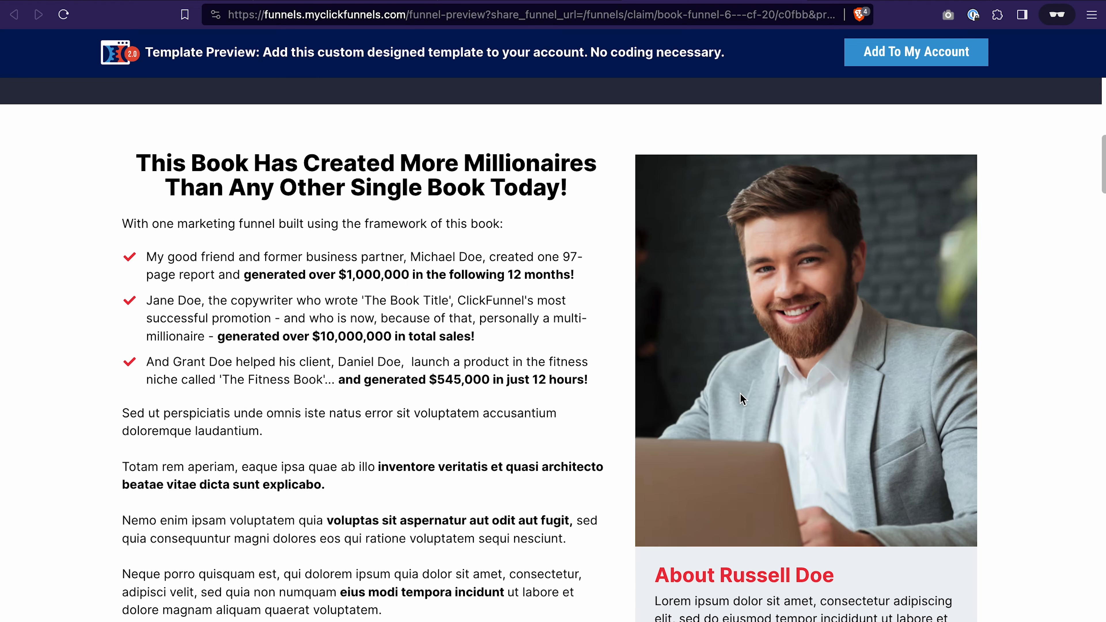
{"action": "scroll", "coordinate": [742, 399], "scroll_direction": "down", "scroll_amount": 1}
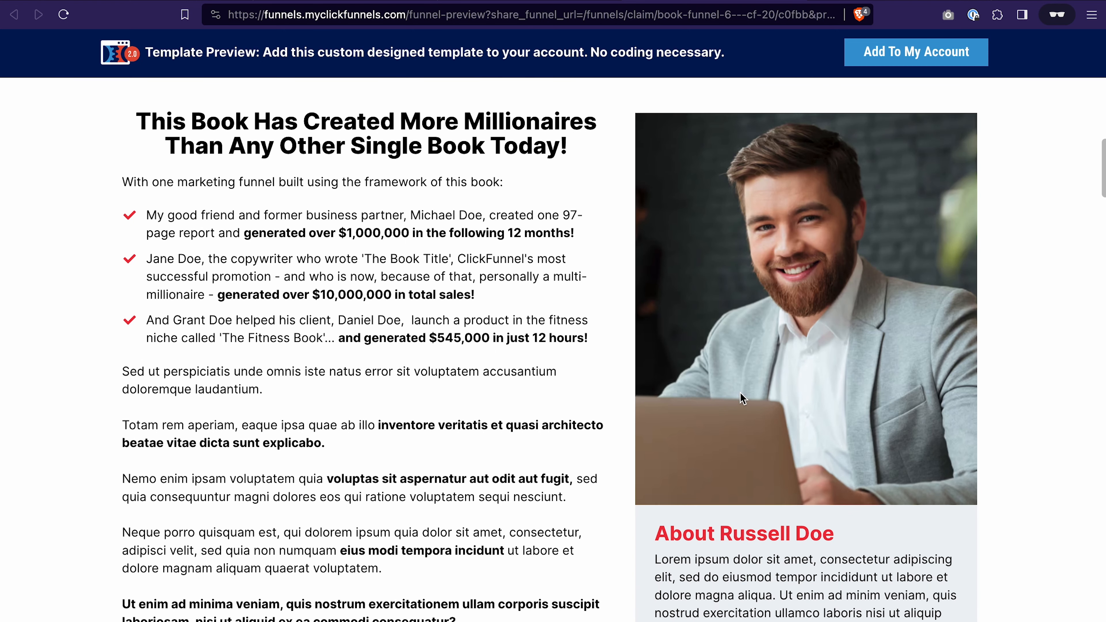
{"action": "scroll", "coordinate": [742, 399], "scroll_direction": "down", "scroll_amount": 9}
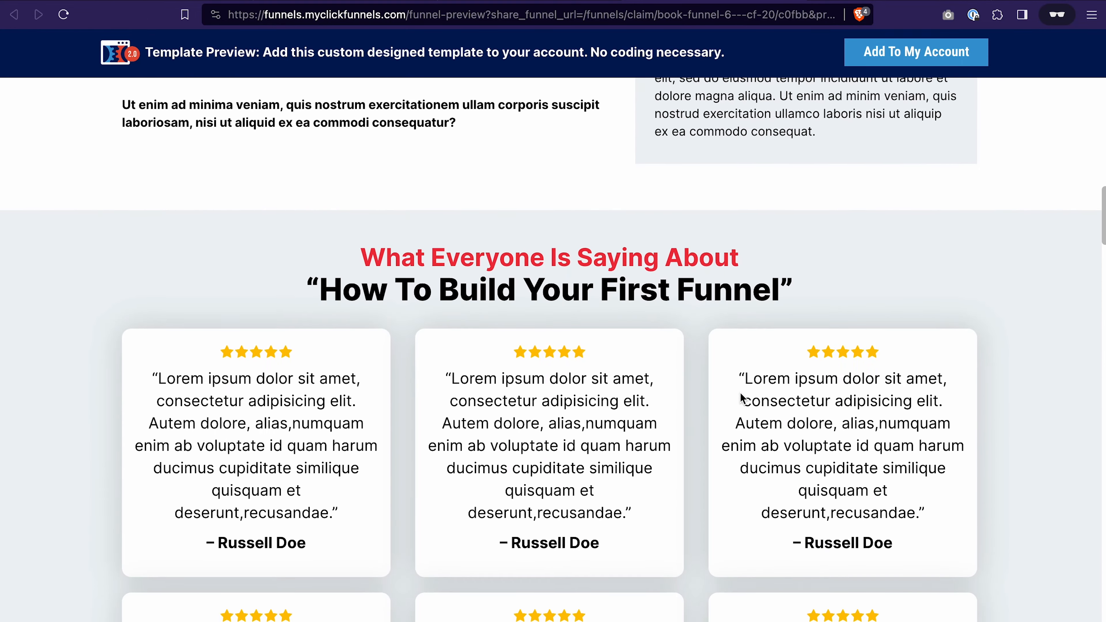
{"action": "scroll", "coordinate": [740, 393], "scroll_direction": "down", "scroll_amount": 4}
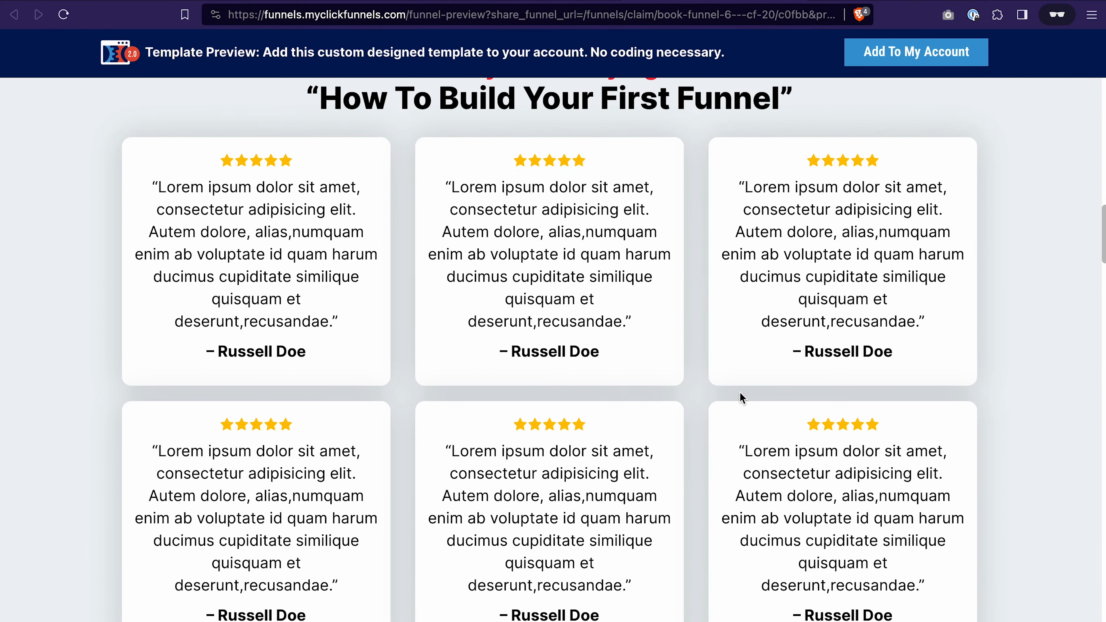
{"action": "scroll", "coordinate": [742, 397], "scroll_direction": "down", "scroll_amount": 13}
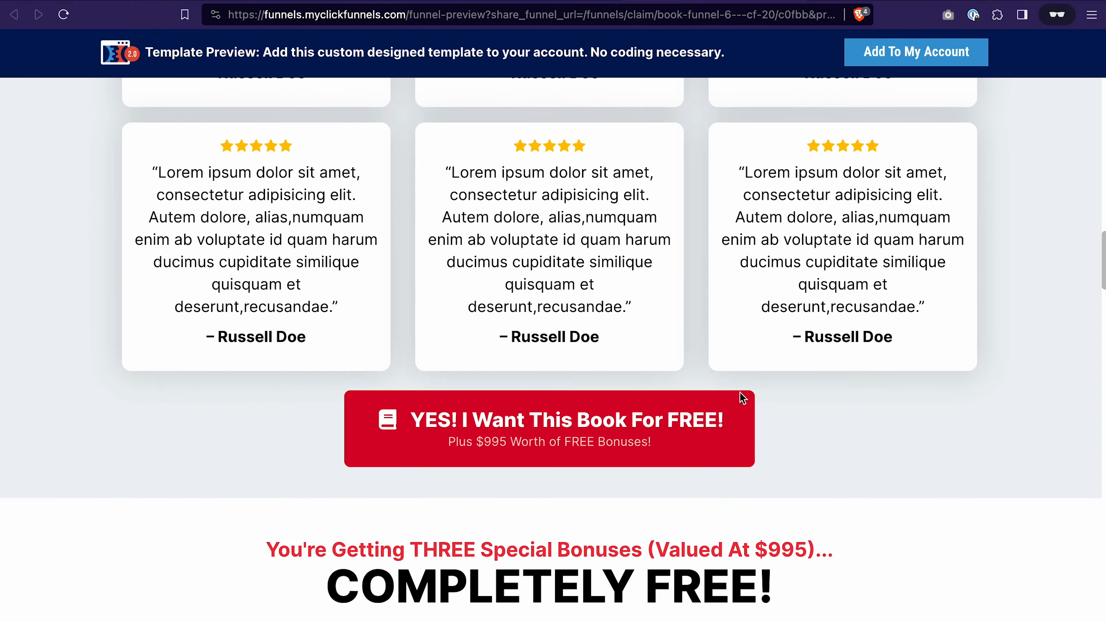
{"action": "scroll", "coordinate": [742, 398], "scroll_direction": "down", "scroll_amount": 5}
{"action": "scroll", "coordinate": [742, 398], "scroll_direction": "up", "scroll_amount": 1}
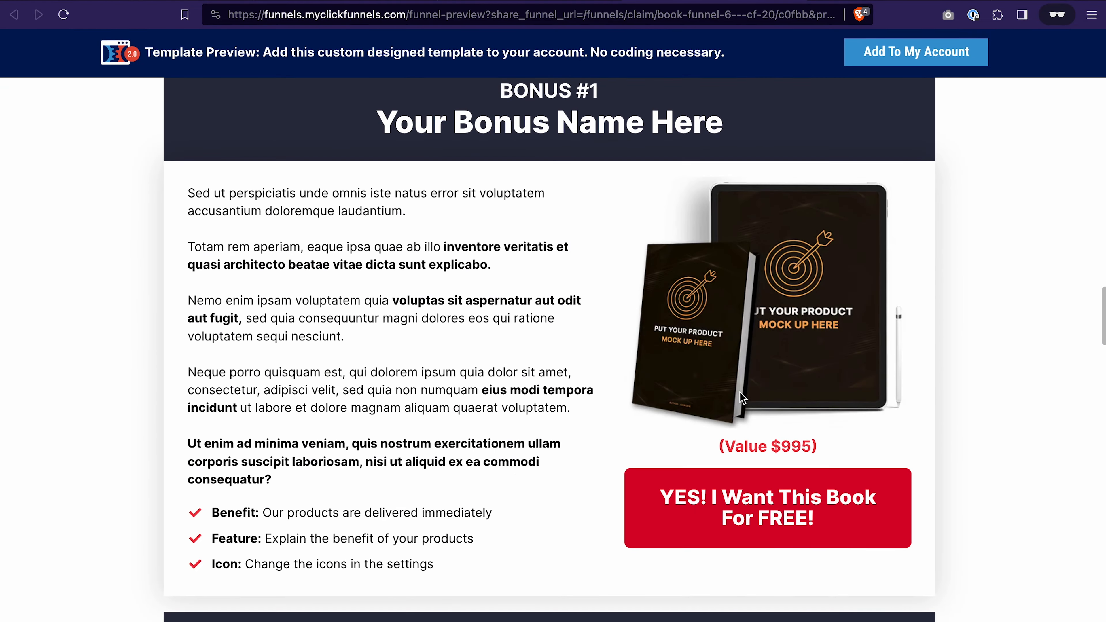
{"action": "scroll", "coordinate": [742, 399], "scroll_direction": "down", "scroll_amount": 8}
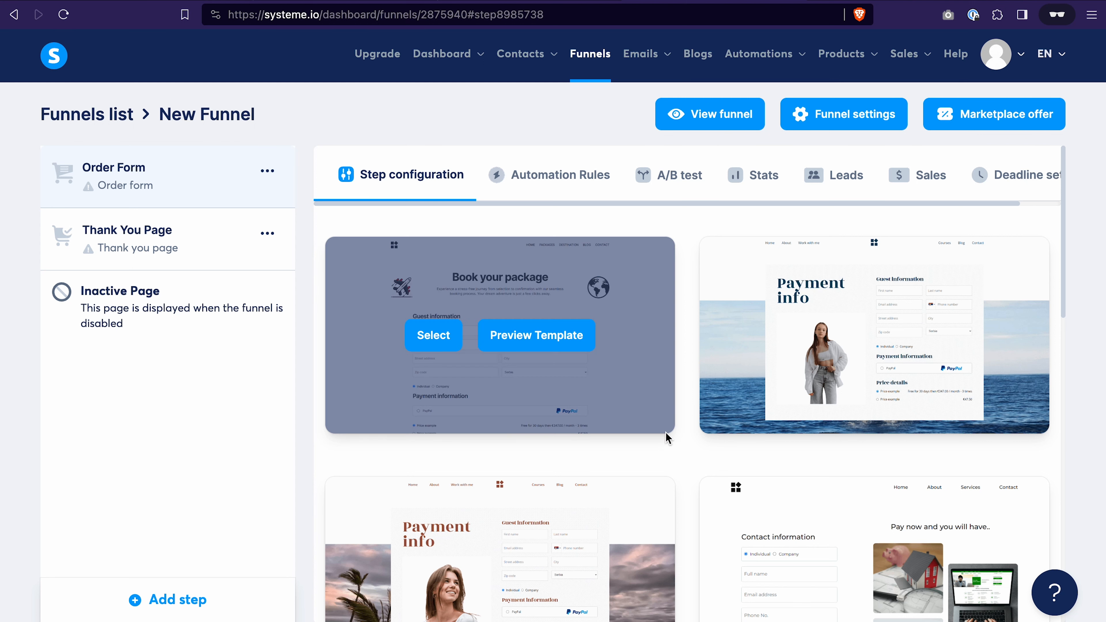
- Browse the systeme.io page templates available for the Order Form step of New Funnel
{"action": "scroll", "coordinate": [743, 475], "scroll_direction": "down", "scroll_amount": 10}
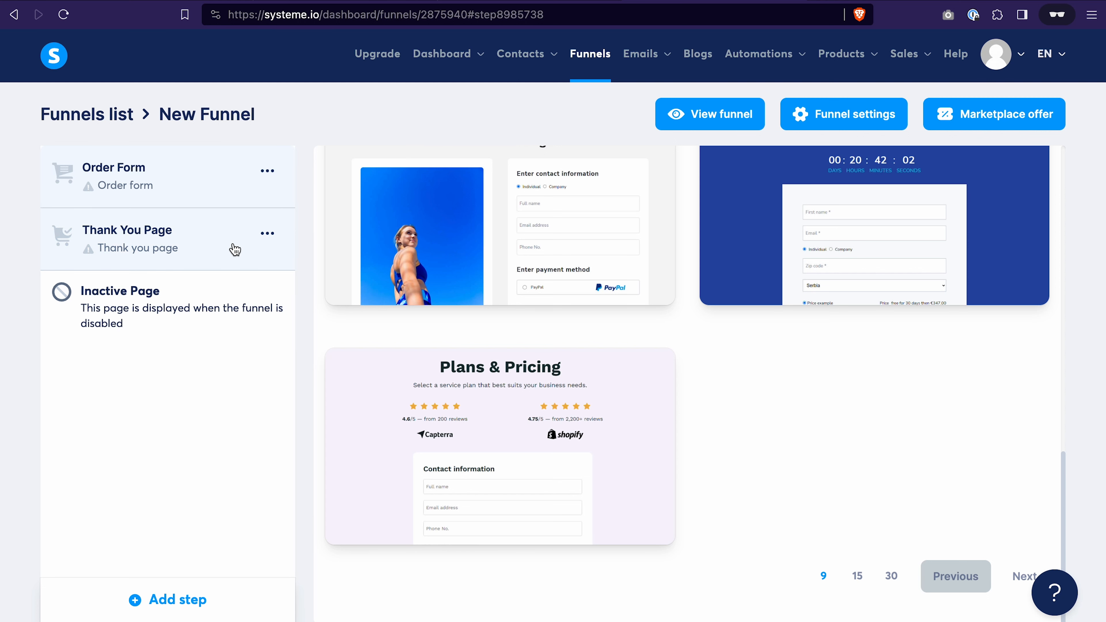
{"action": "mouse_move", "coordinate": [437, 435]}
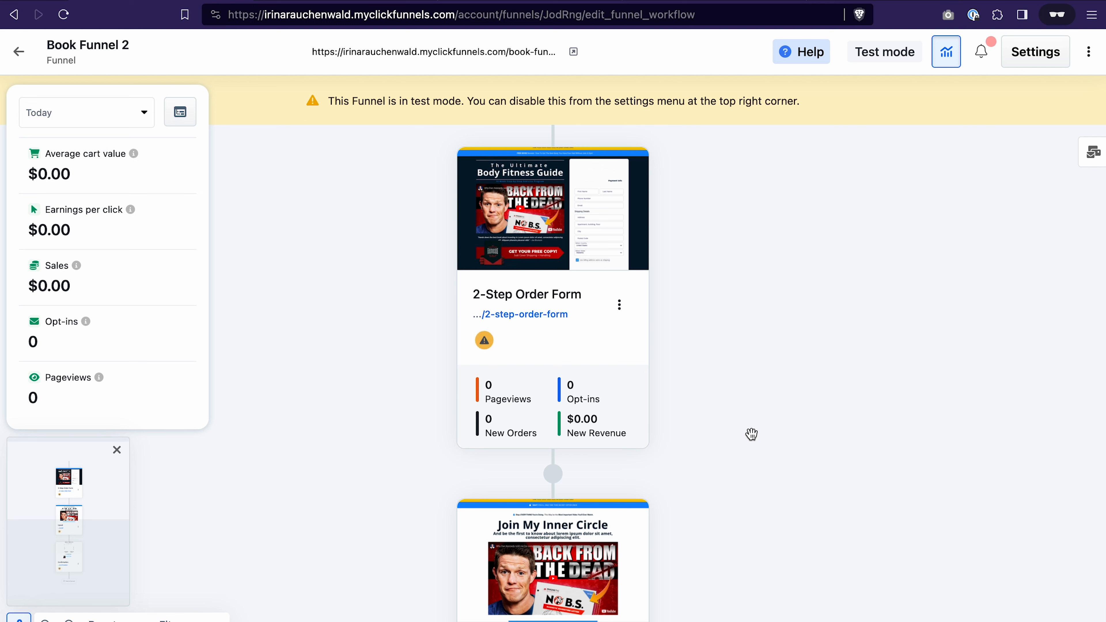
- Open the 2-Step Order Form page of Book Funnel 2 in the page editor and hide the funnel steps sidebar
{"action": "scroll", "coordinate": [698, 494], "scroll_direction": "down", "scroll_amount": 10}
{"action": "scroll", "coordinate": [698, 497], "scroll_direction": "up", "scroll_amount": 10}
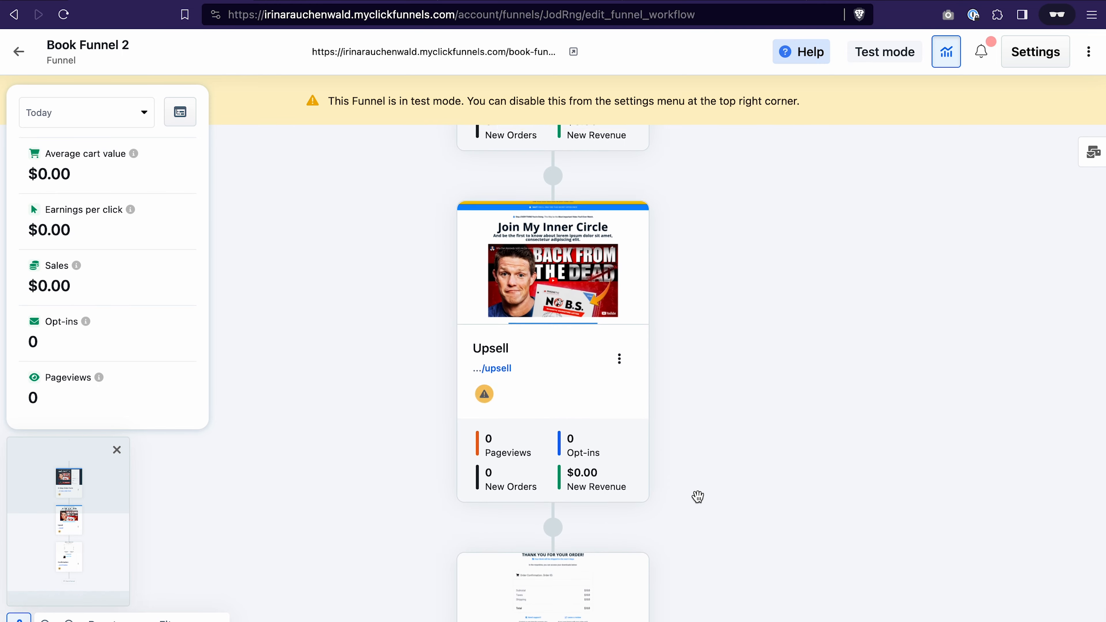
{"action": "scroll", "coordinate": [624, 306], "scroll_direction": "up", "scroll_amount": 5}
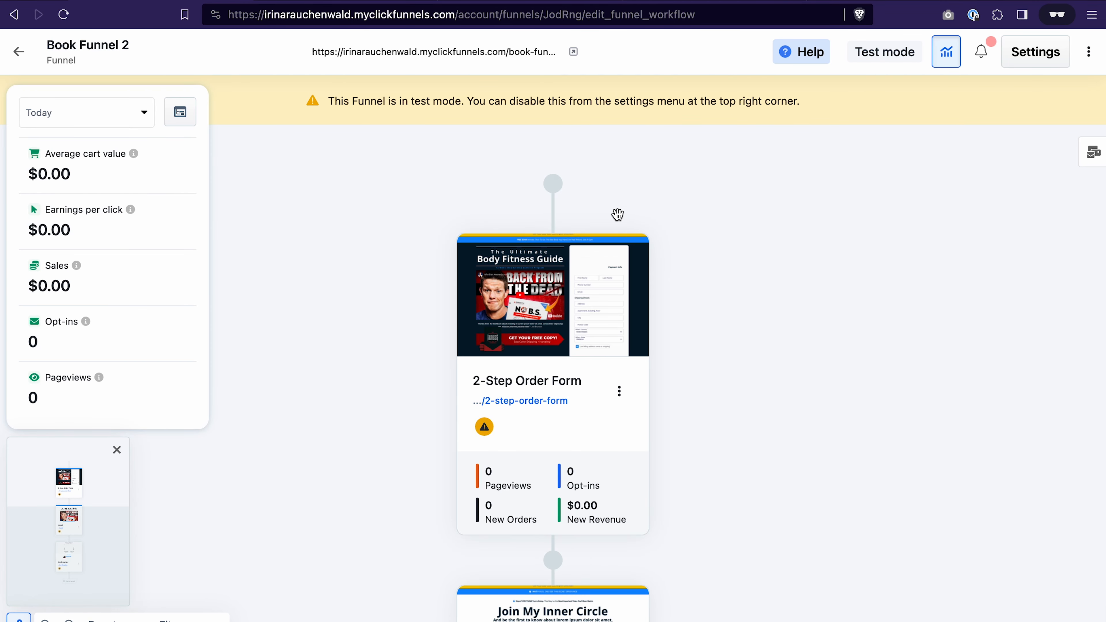
{"action": "left_click", "coordinate": [569, 287]}
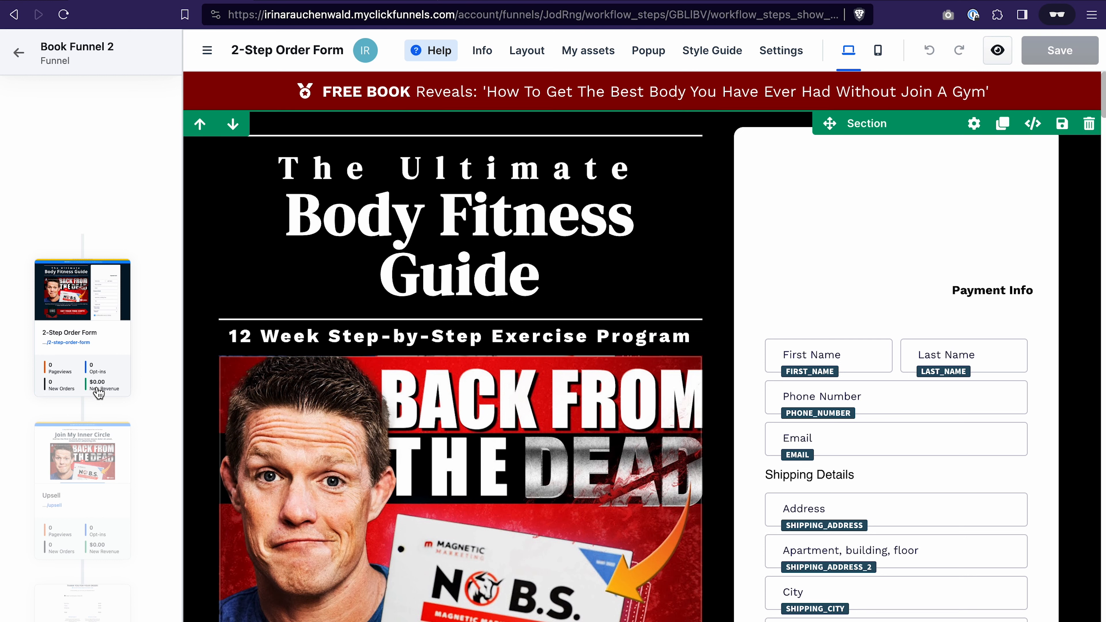
{"action": "left_click", "coordinate": [207, 52]}
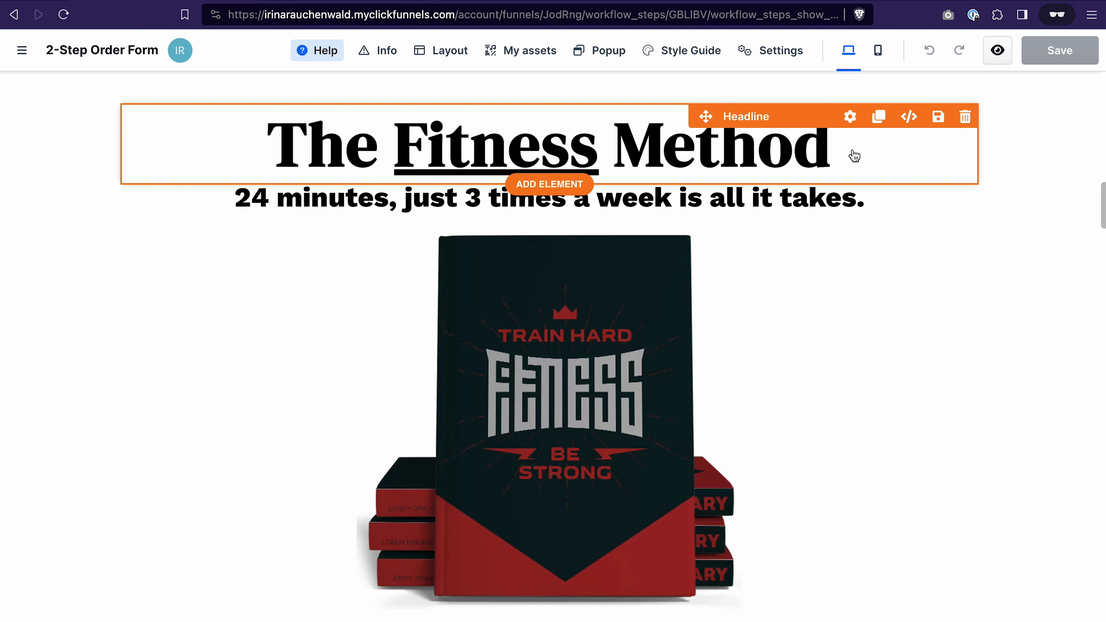
- Open the settings of the "The Fitness Method" headline and look through the funnel's style guide for its text sizes and colour themes
{"action": "left_click", "coordinate": [850, 116]}
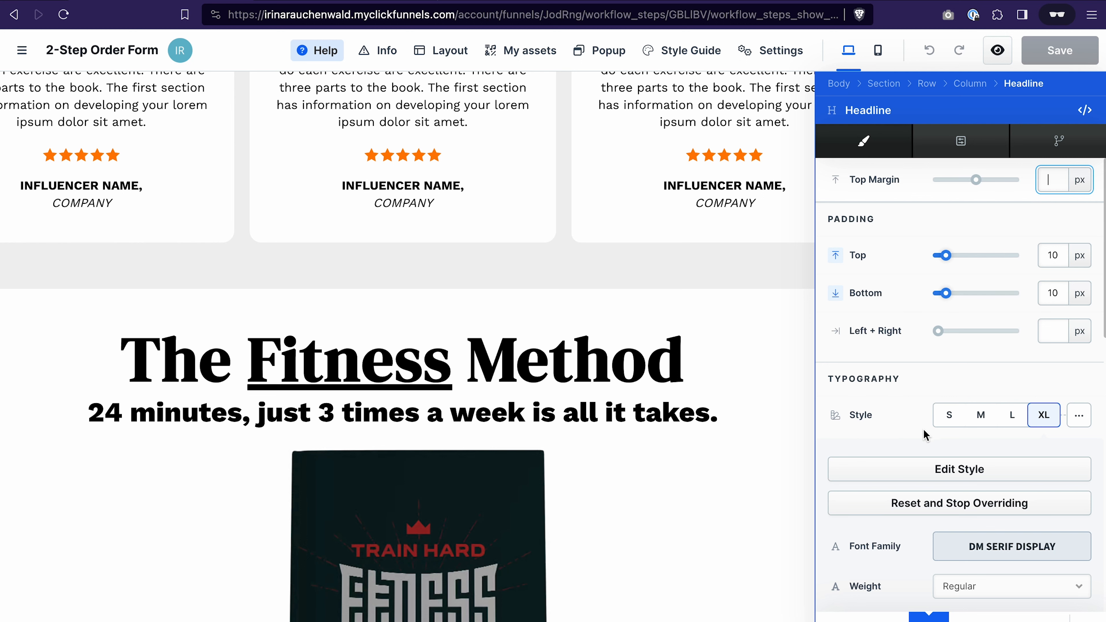
{"action": "left_click", "coordinate": [682, 56]}
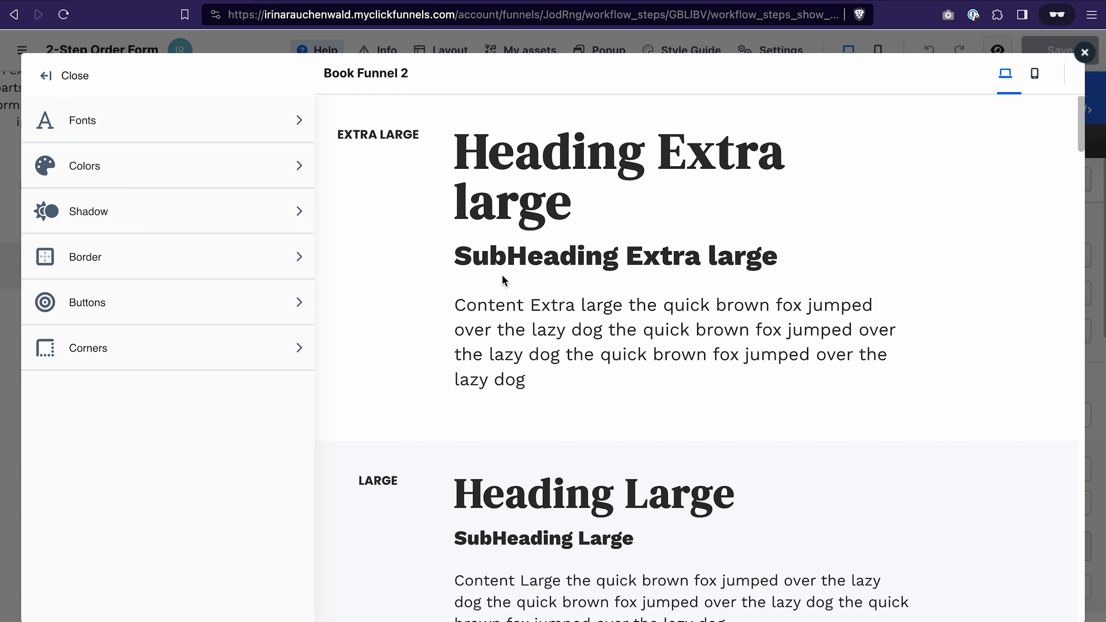
{"action": "scroll", "coordinate": [503, 279], "scroll_direction": "down", "scroll_amount": 5}
{"action": "scroll", "coordinate": [503, 279], "scroll_direction": "down", "scroll_amount": 12}
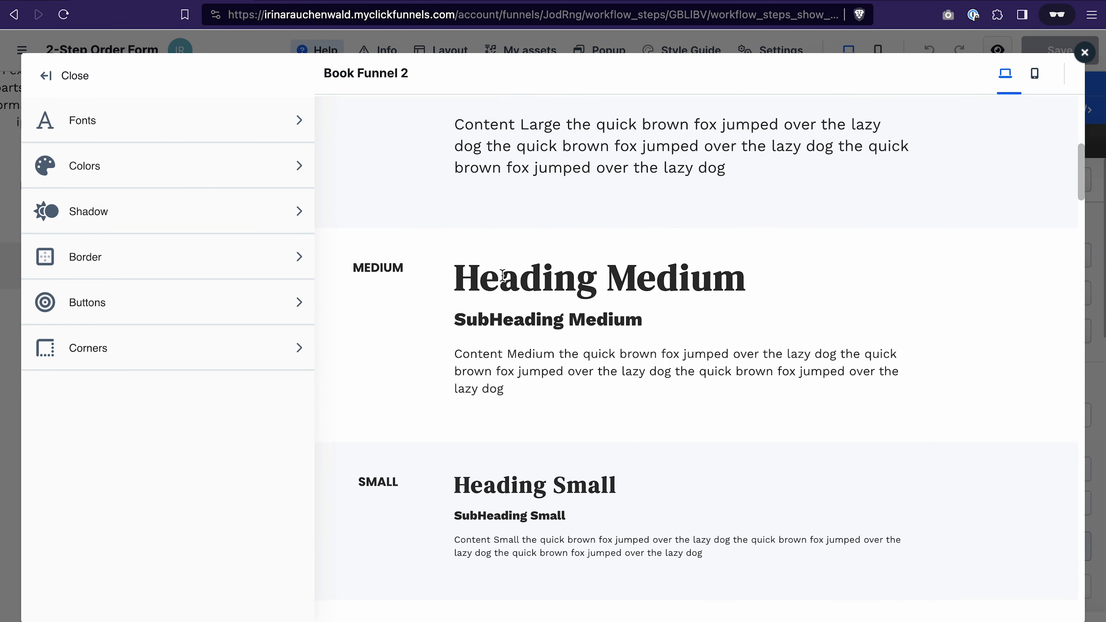
{"action": "scroll", "coordinate": [503, 277], "scroll_direction": "down", "scroll_amount": 2}
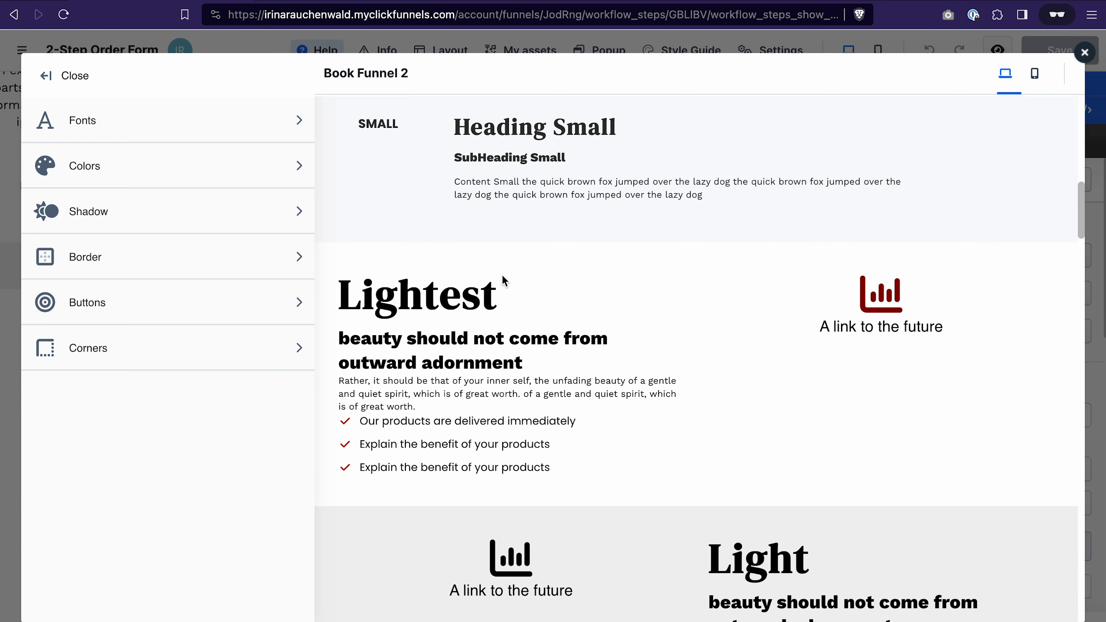
{"action": "scroll", "coordinate": [618, 370], "scroll_direction": "down", "scroll_amount": 10}
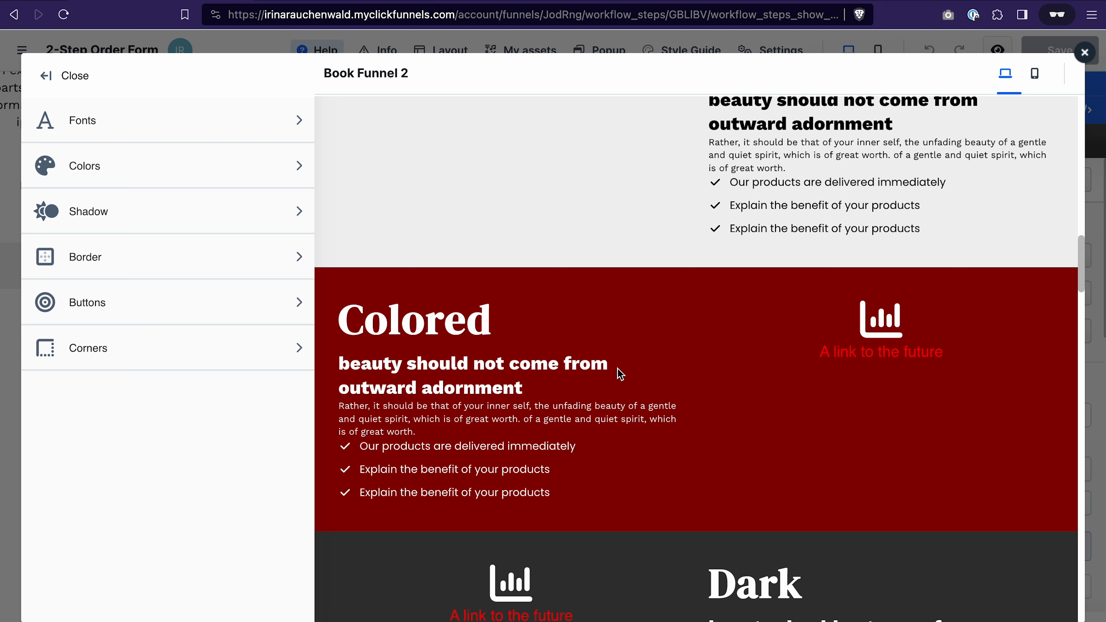
{"action": "key", "text": "Escape"}
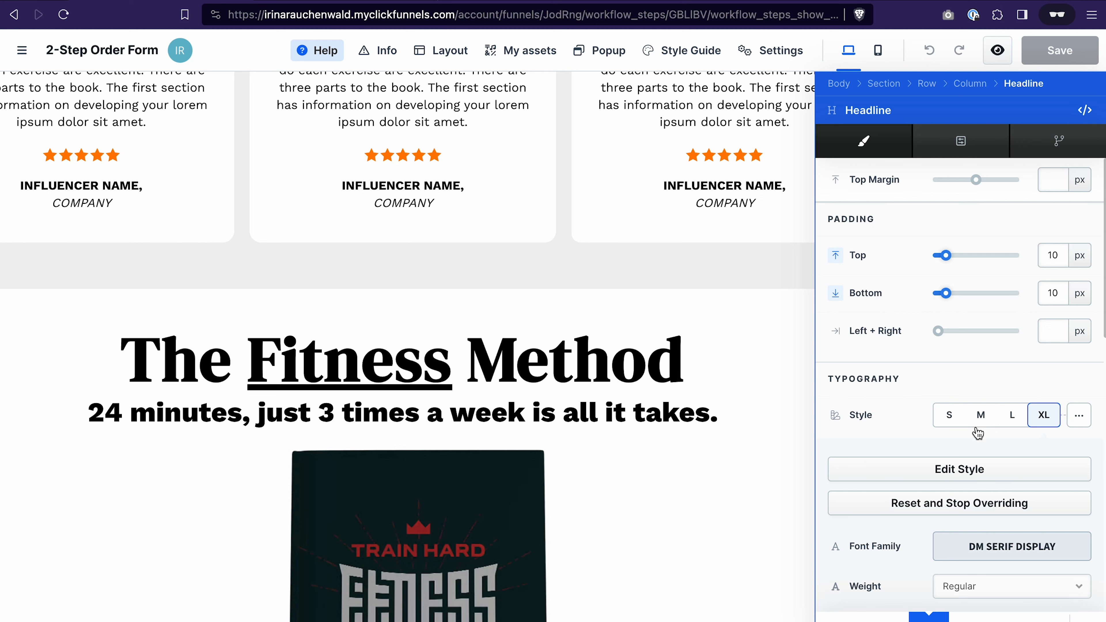
- Switch the headline's typography from the XL preset to a custom style and review its text options
{"action": "scroll", "coordinate": [907, 440], "scroll_direction": "down", "scroll_amount": 3}
{"action": "left_click", "coordinate": [1078, 297]}
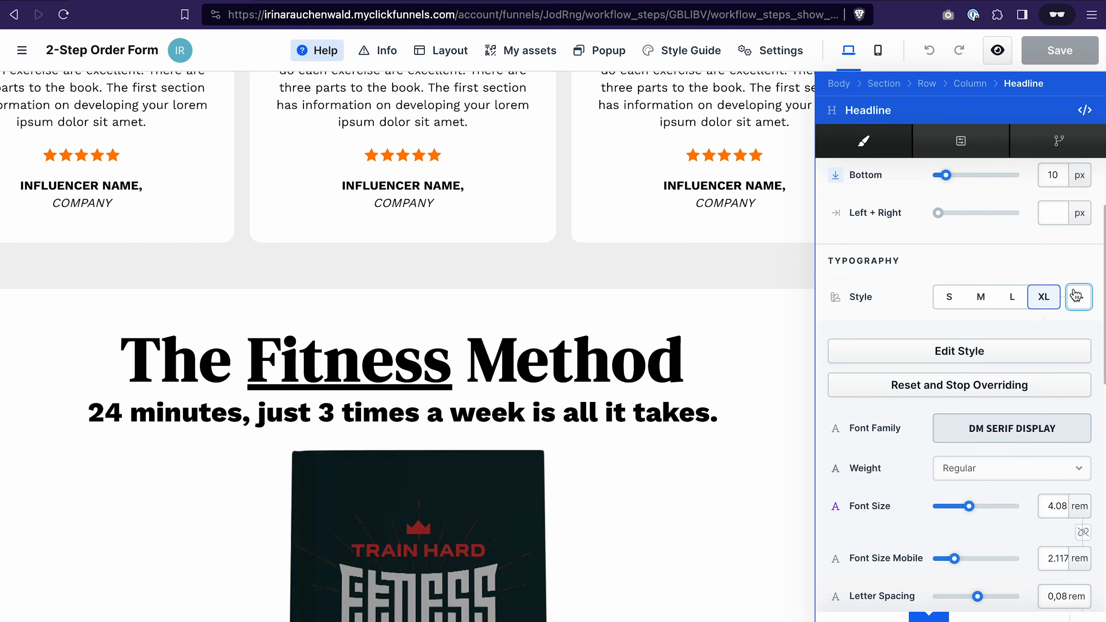
{"action": "scroll", "coordinate": [979, 392], "scroll_direction": "down", "scroll_amount": 2}
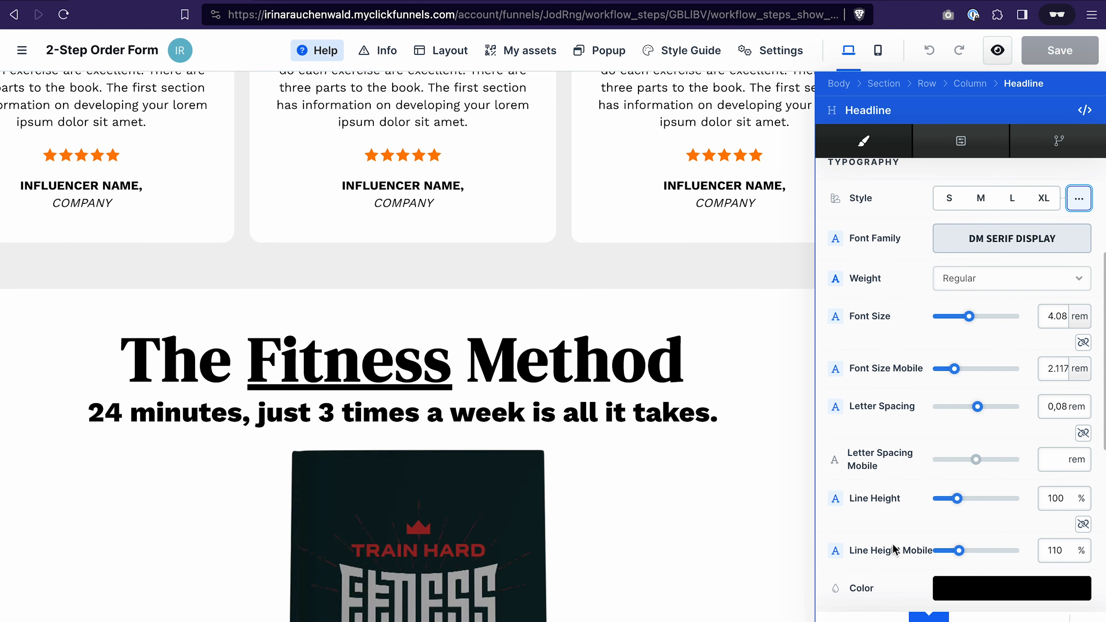
{"action": "scroll", "coordinate": [900, 485], "scroll_direction": "down", "scroll_amount": 3}
{"action": "scroll", "coordinate": [900, 484], "scroll_direction": "down", "scroll_amount": 3}
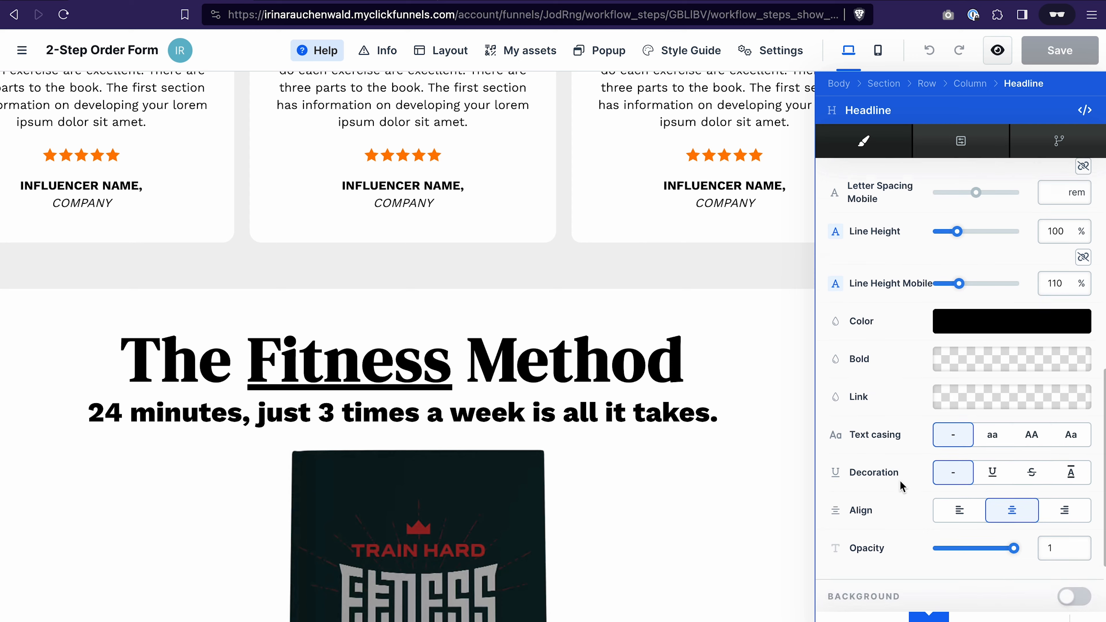
{"action": "scroll", "coordinate": [900, 484], "scroll_direction": "down", "scroll_amount": 2}
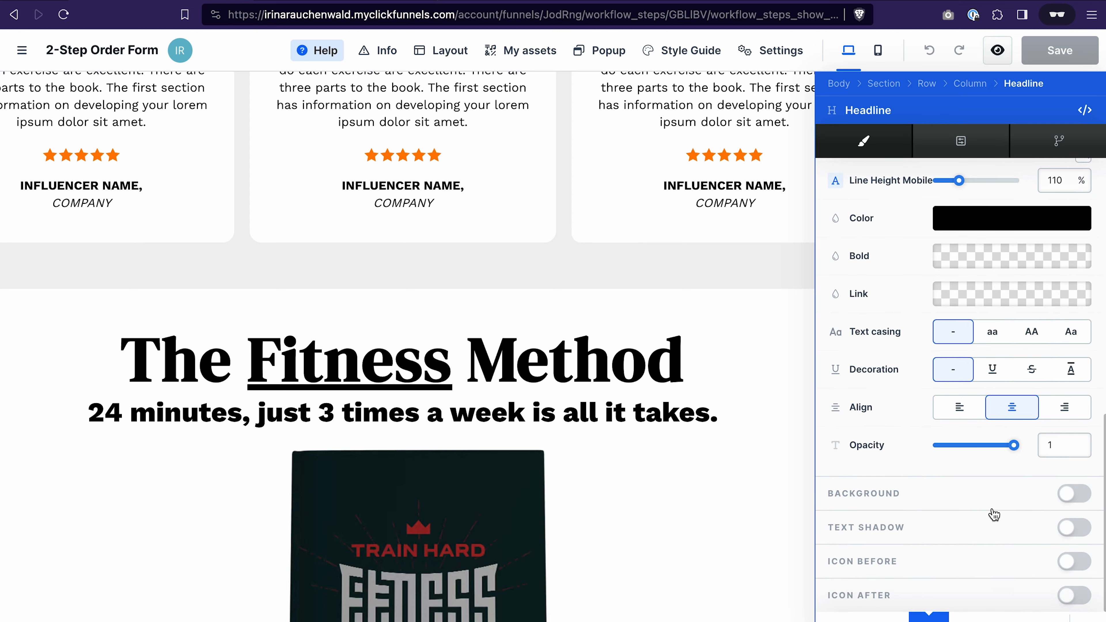
- Enable the Background and Text Shadow options for the "The Fitness Method" headline
{"action": "left_click", "coordinate": [1072, 493]}
{"action": "scroll", "coordinate": [984, 504], "scroll_direction": "down", "scroll_amount": 4}
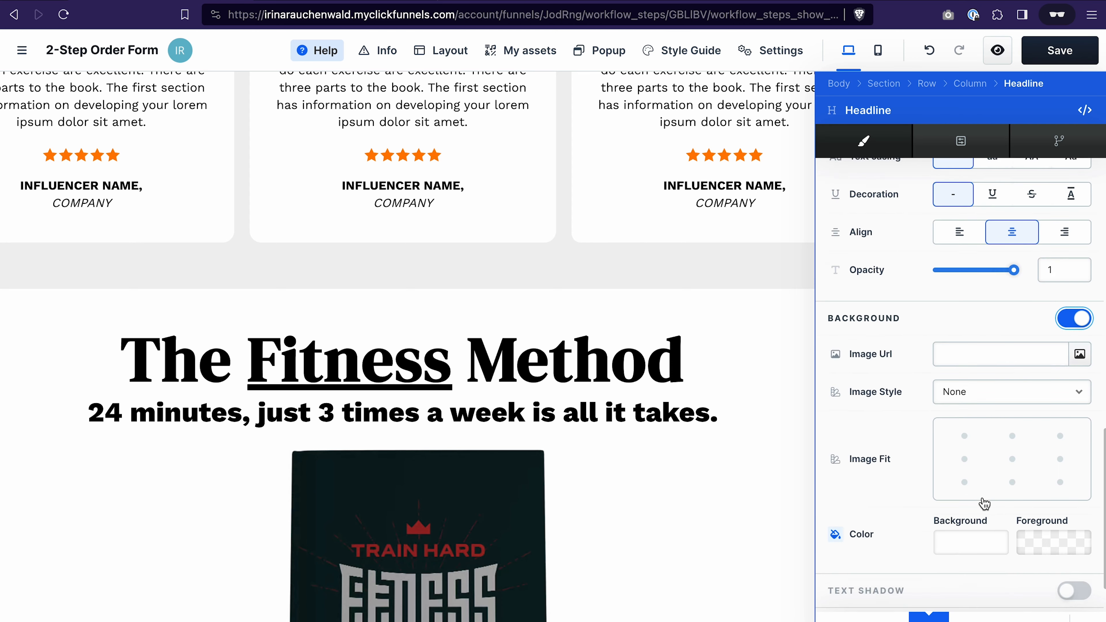
{"action": "left_click", "coordinate": [1080, 529]}
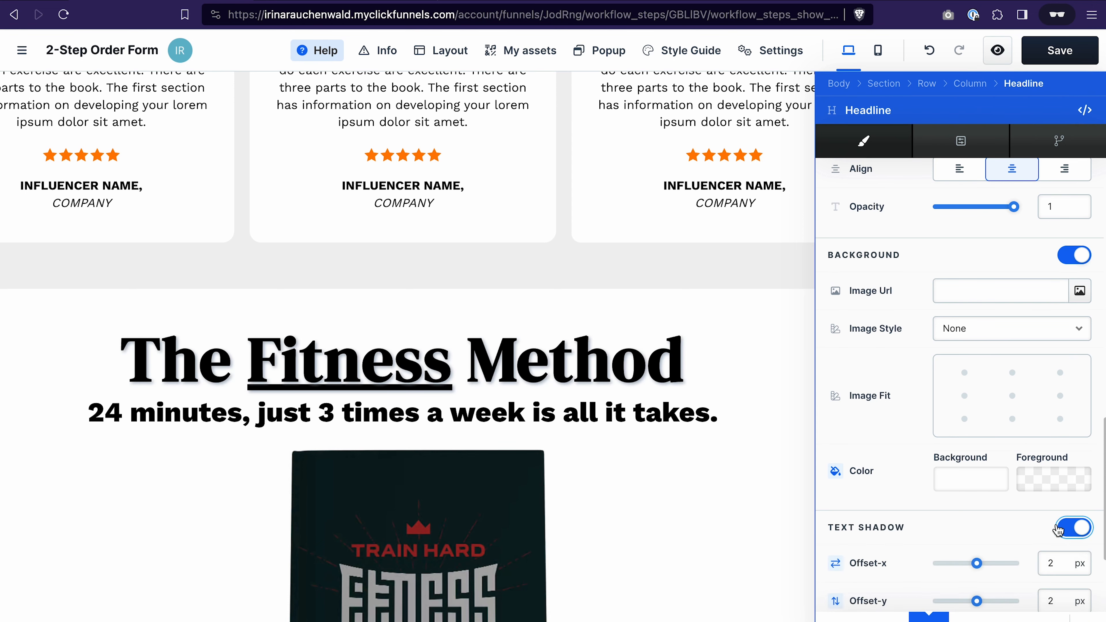
{"action": "scroll", "coordinate": [952, 520], "scroll_direction": "down", "scroll_amount": 3}
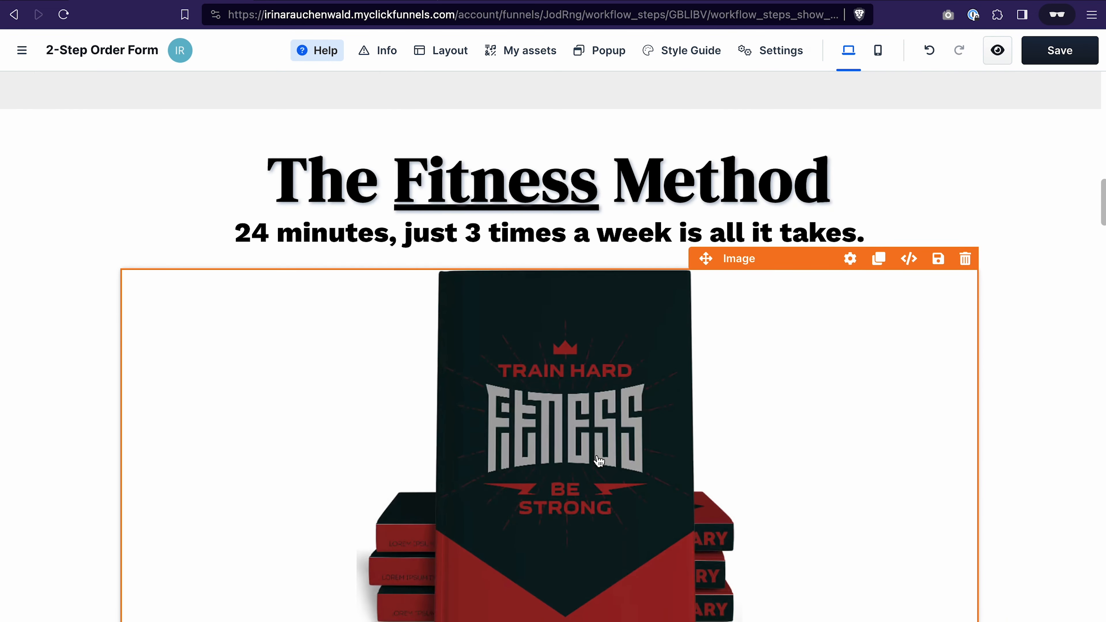
- Move the "Insert Headline That Breaks Their False Belief" sub headline above the book image, directly under the "24 minutes" line
{"action": "scroll", "coordinate": [599, 461], "scroll_direction": "down", "scroll_amount": 4}
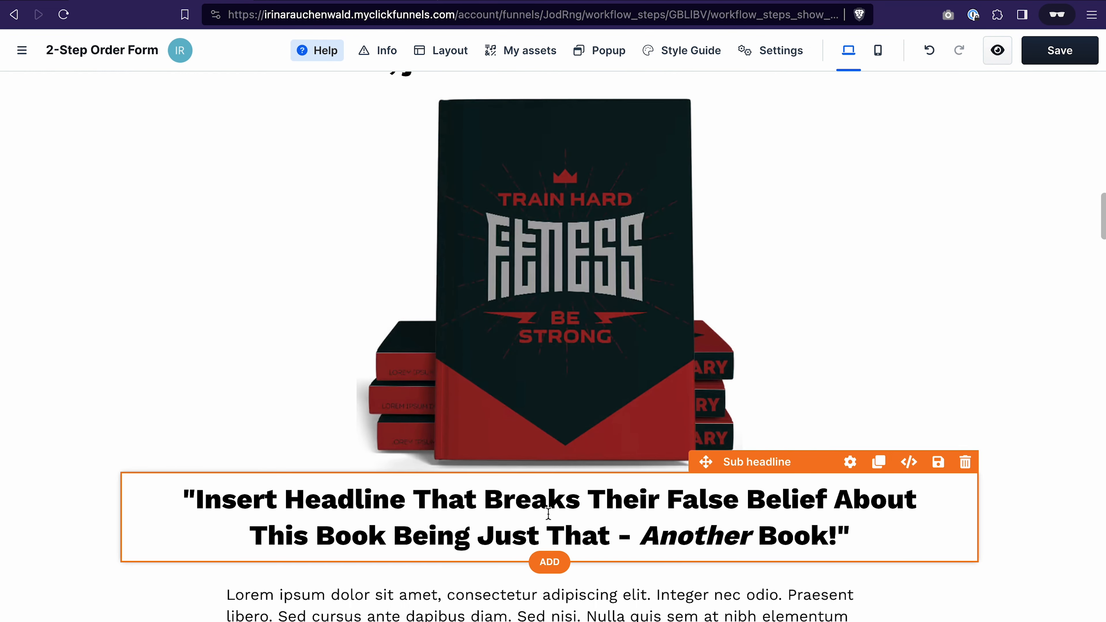
{"action": "scroll", "coordinate": [684, 577], "scroll_direction": "up", "scroll_amount": 1}
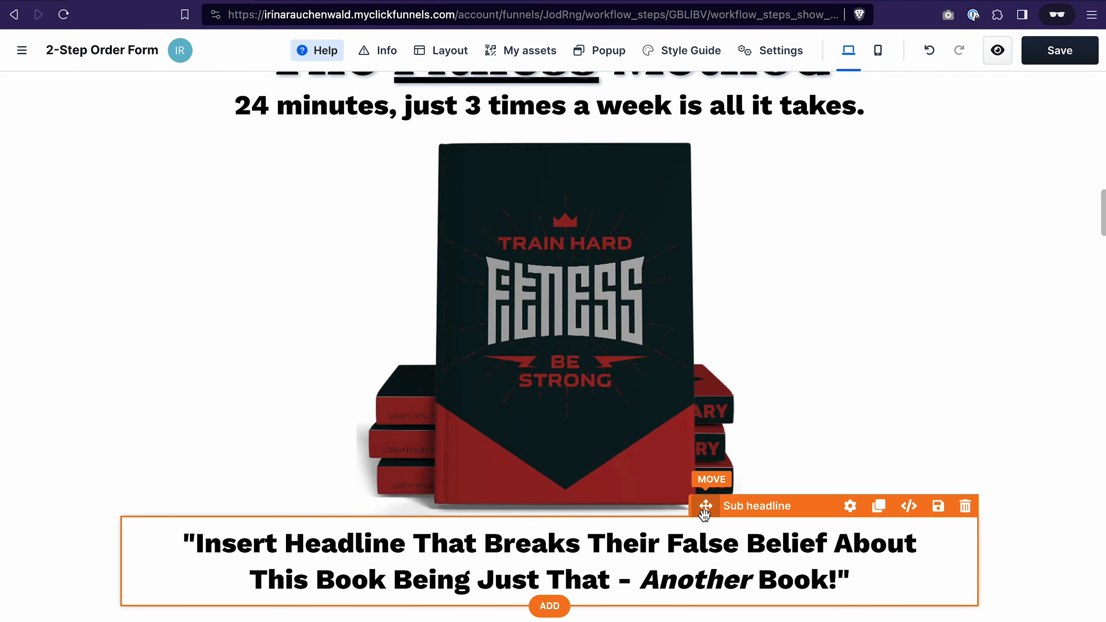
{"action": "left_click_drag", "start_coordinate": [705, 506], "coordinate": [690, 143]}
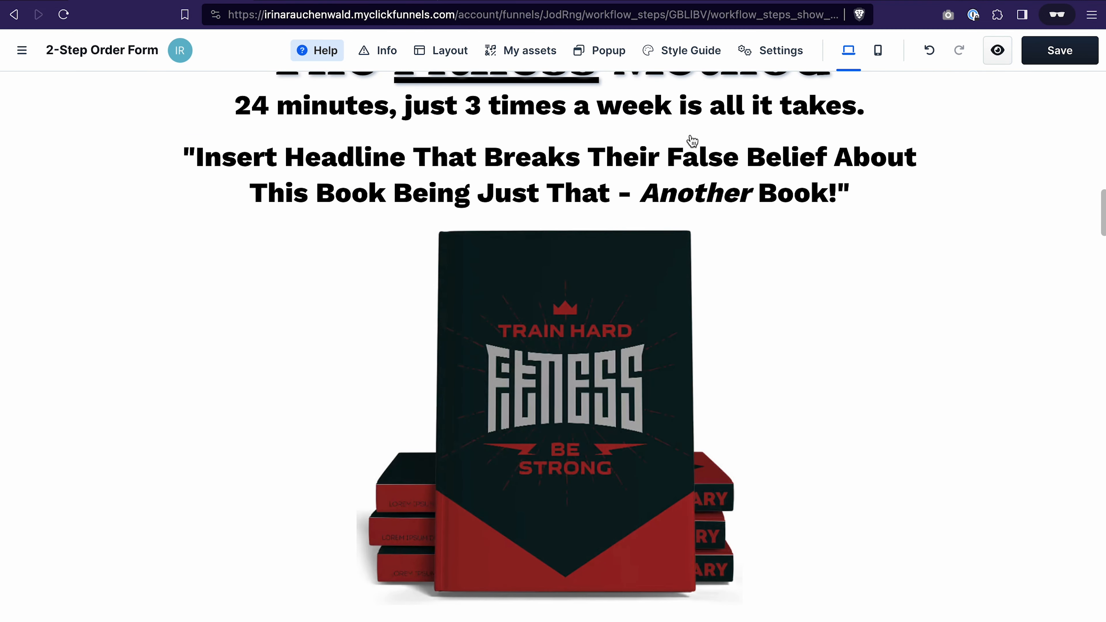
- Open the element library at the insertion point below the book image and look through its categories from General to Universal Blocks
{"action": "left_click", "coordinate": [549, 605]}
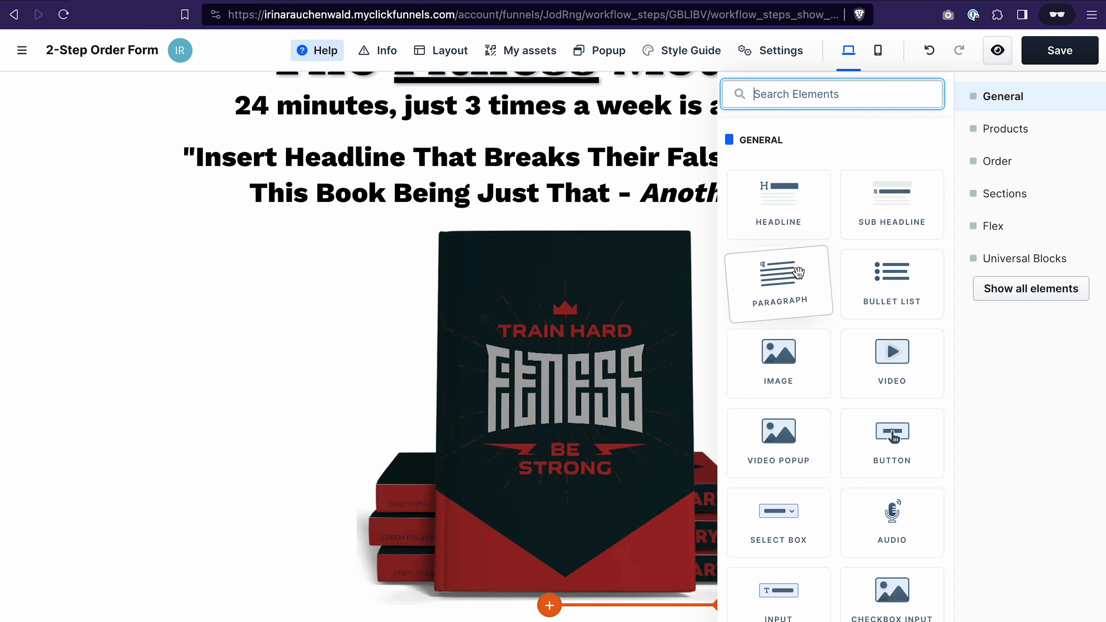
{"action": "scroll", "coordinate": [821, 425], "scroll_direction": "down", "scroll_amount": 3}
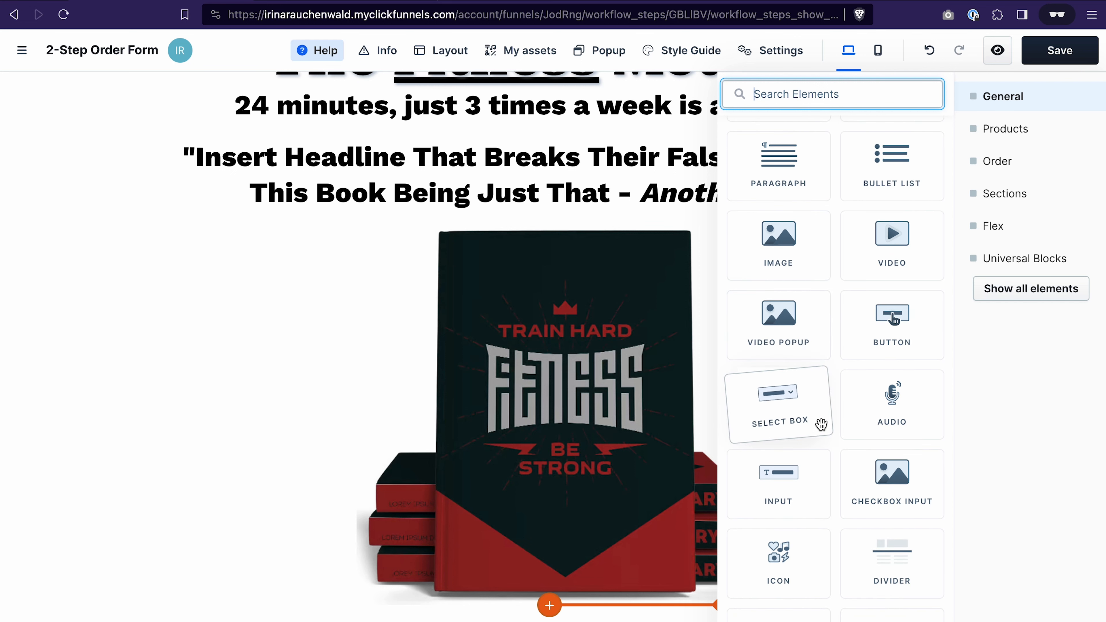
{"action": "scroll", "coordinate": [820, 425], "scroll_direction": "down", "scroll_amount": 3}
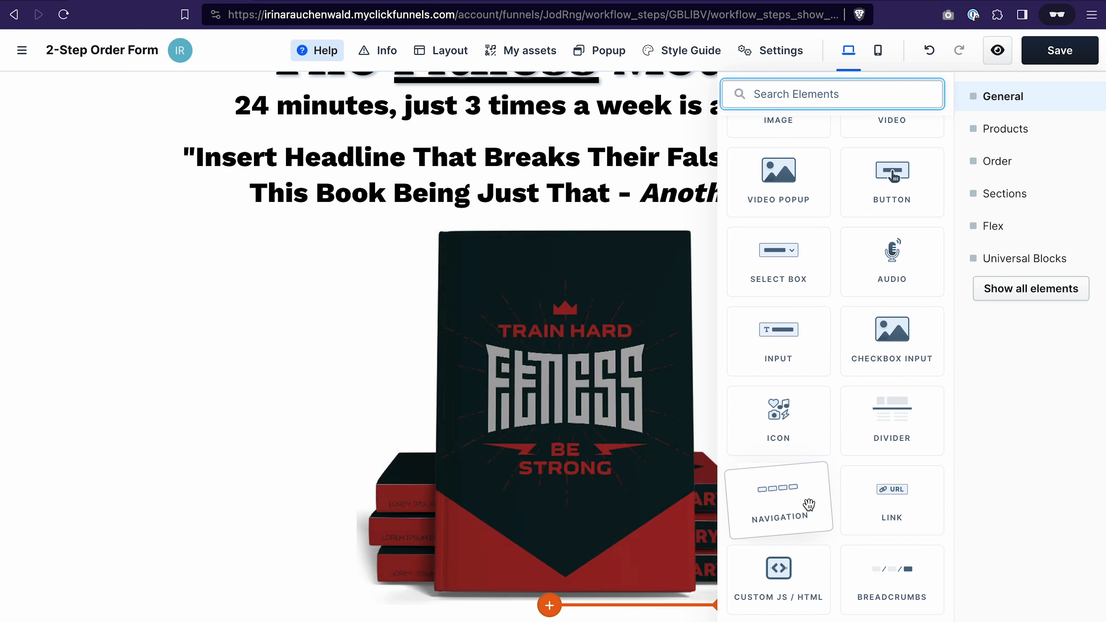
{"action": "scroll", "coordinate": [845, 199], "scroll_direction": "down", "scroll_amount": 10}
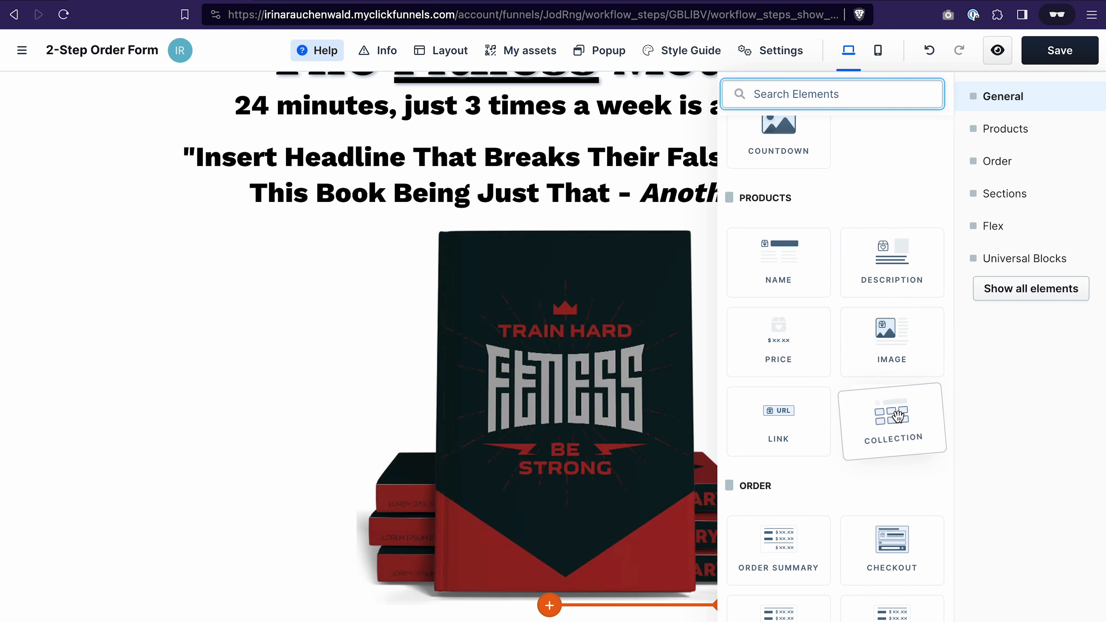
{"action": "scroll", "coordinate": [897, 417], "scroll_direction": "down", "scroll_amount": 10}
{"action": "scroll", "coordinate": [898, 415], "scroll_direction": "down", "scroll_amount": 10}
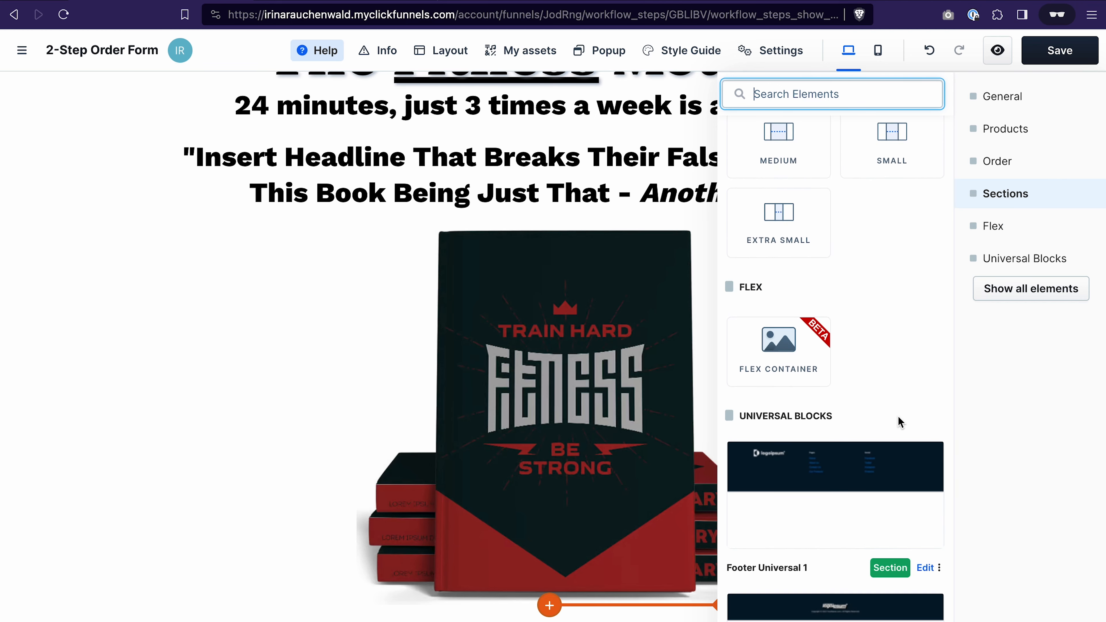
{"action": "scroll", "coordinate": [897, 415], "scroll_direction": "down", "scroll_amount": 3}
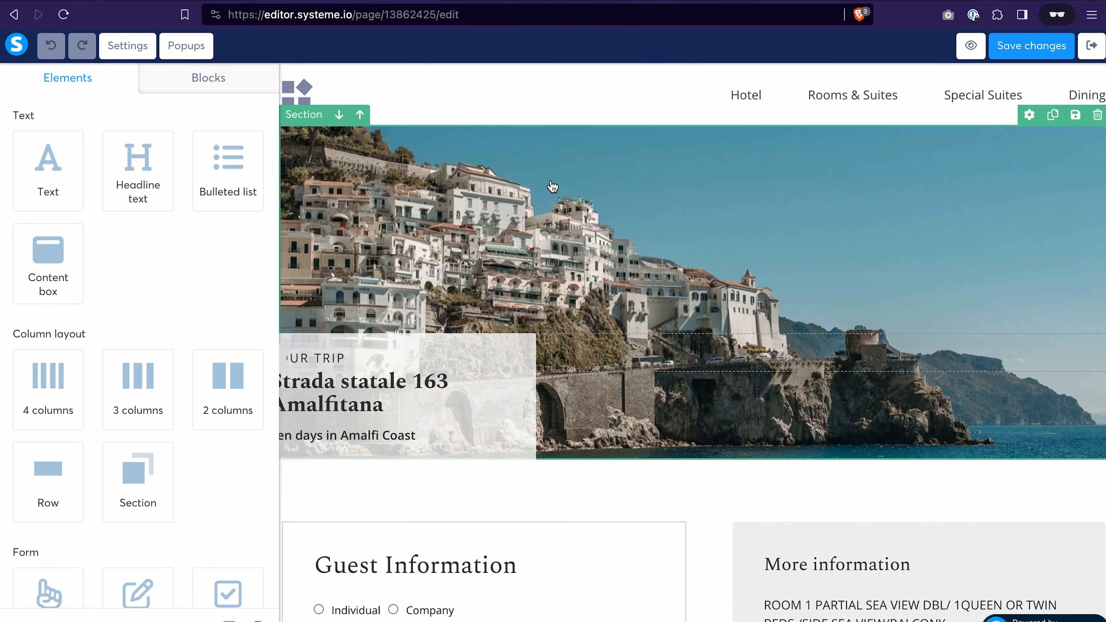